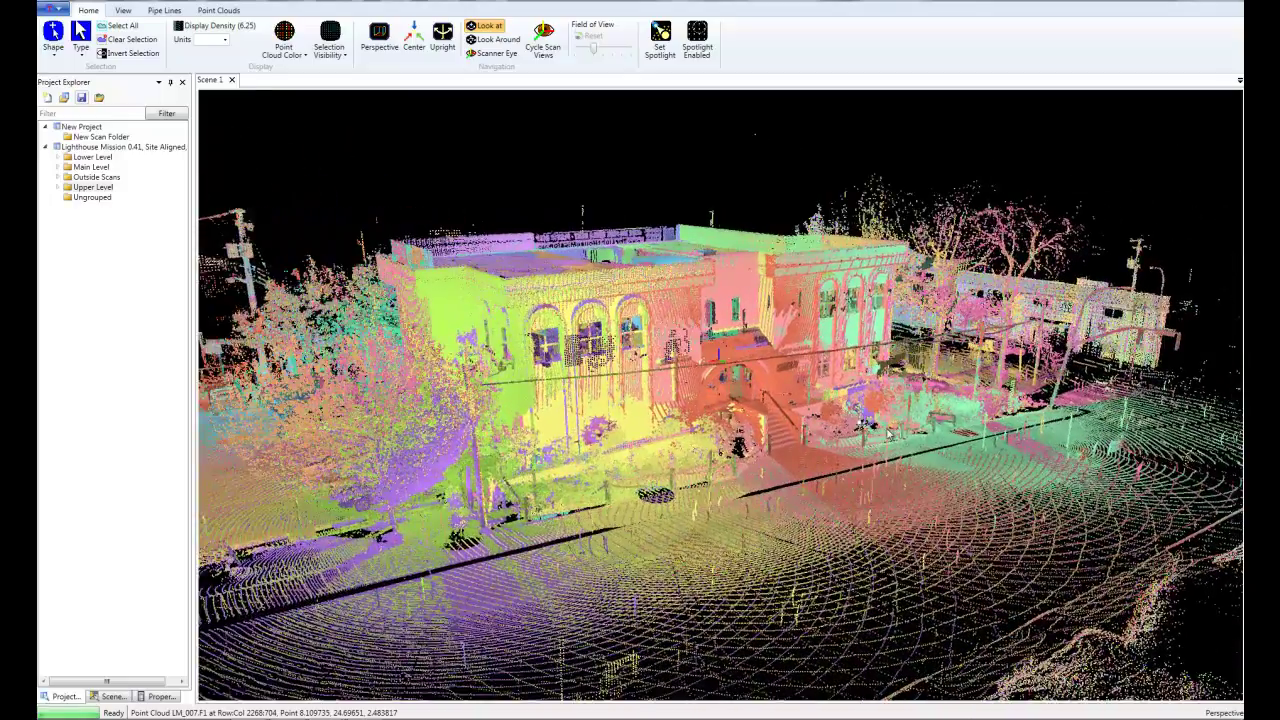
scroll(640, 423, up, 3)
scroll(640, 423, down, 2)
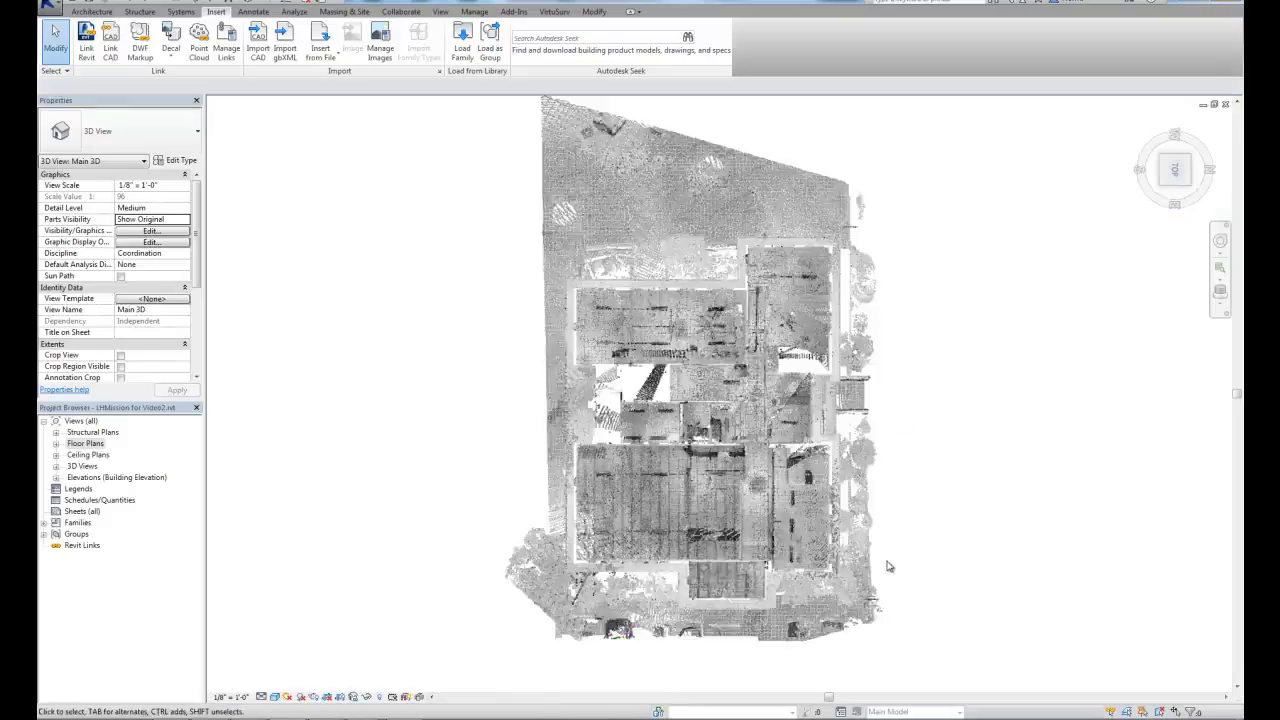
In Revit, examine the full building point cloud from the top across its rooms, stairwells and outer walls
scroll(879, 565, up, 5)
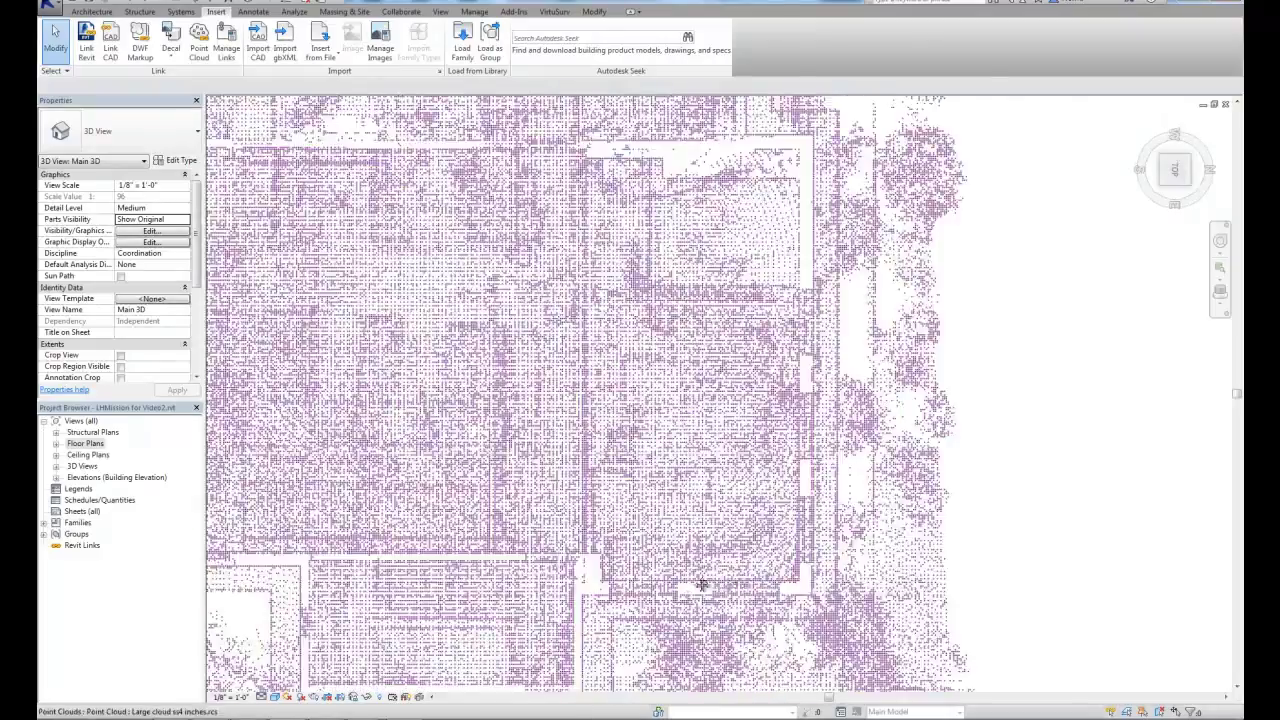
scroll(763, 455, up, 5)
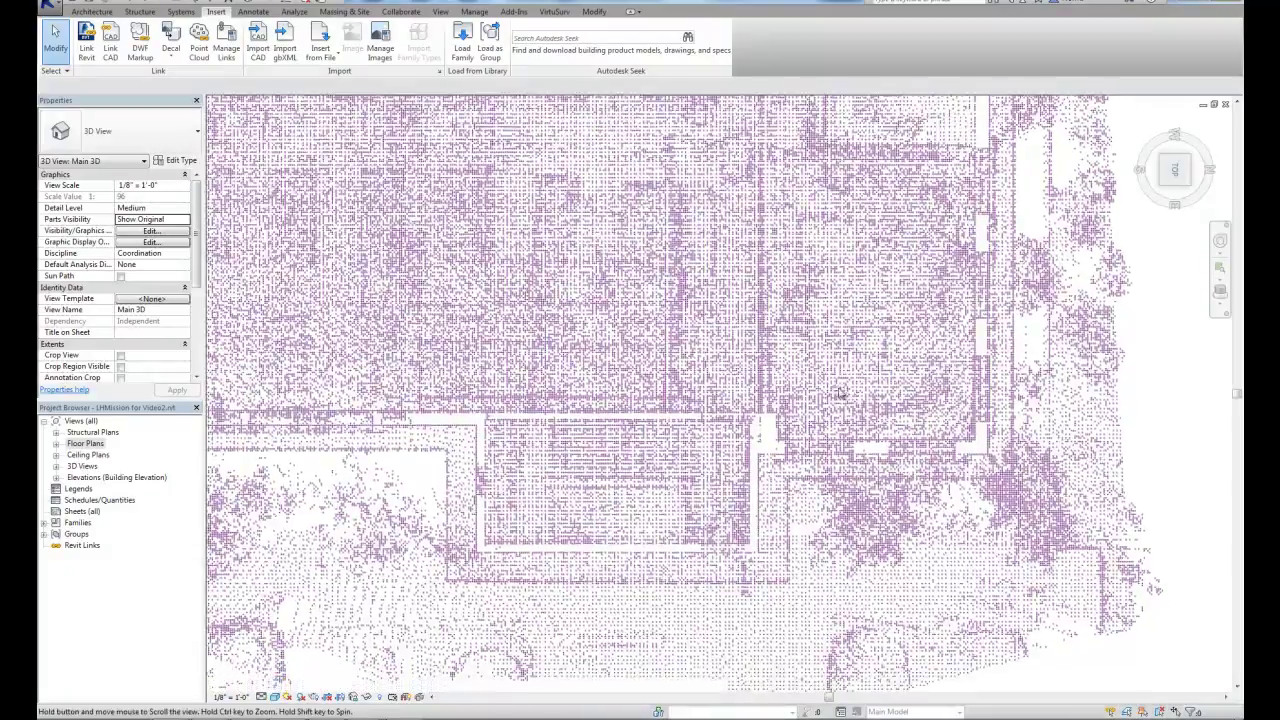
scroll(750, 415, down, 5)
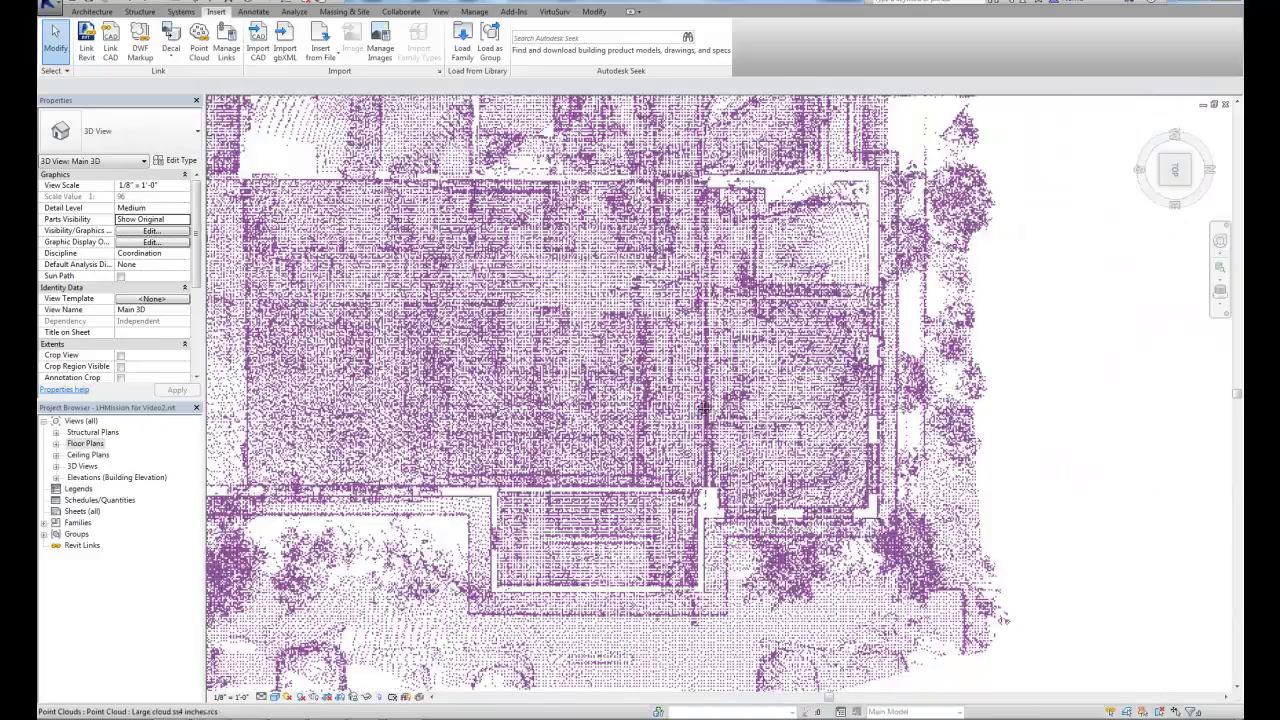
scroll(716, 438, up, 5)
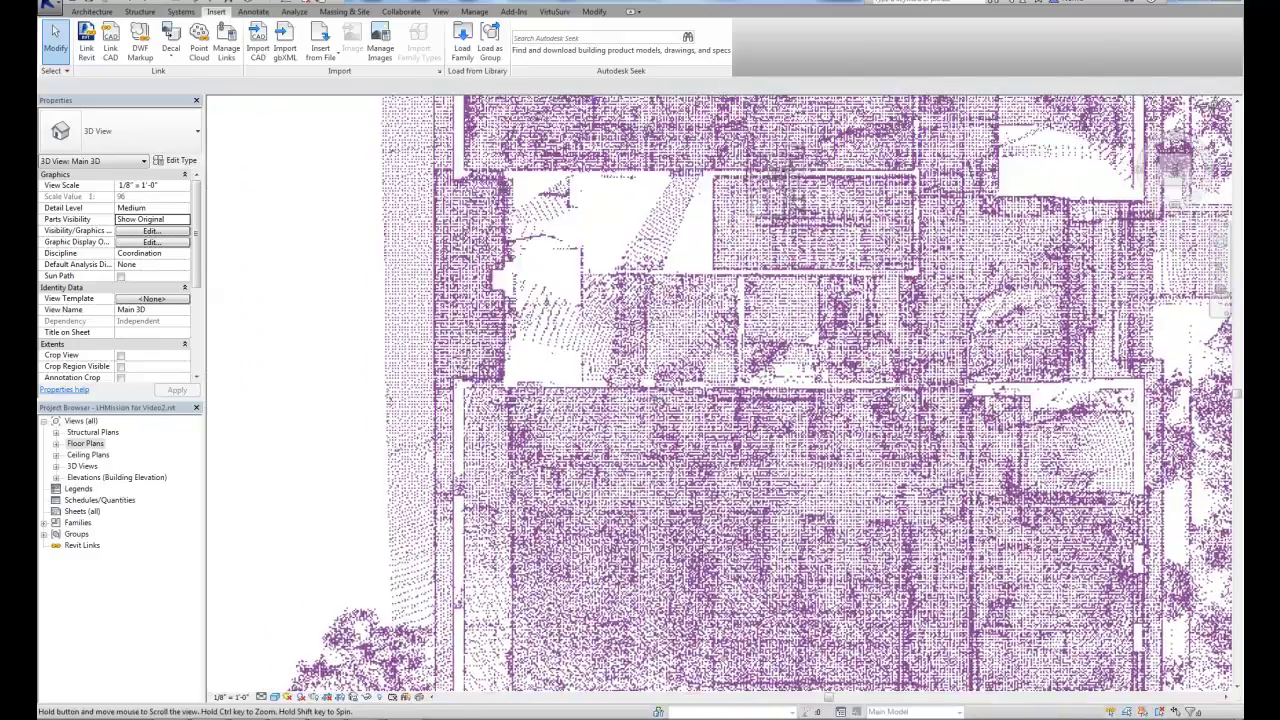
middle_drag(1000, 349, 633, 502)
scroll(790, 487, down, 4)
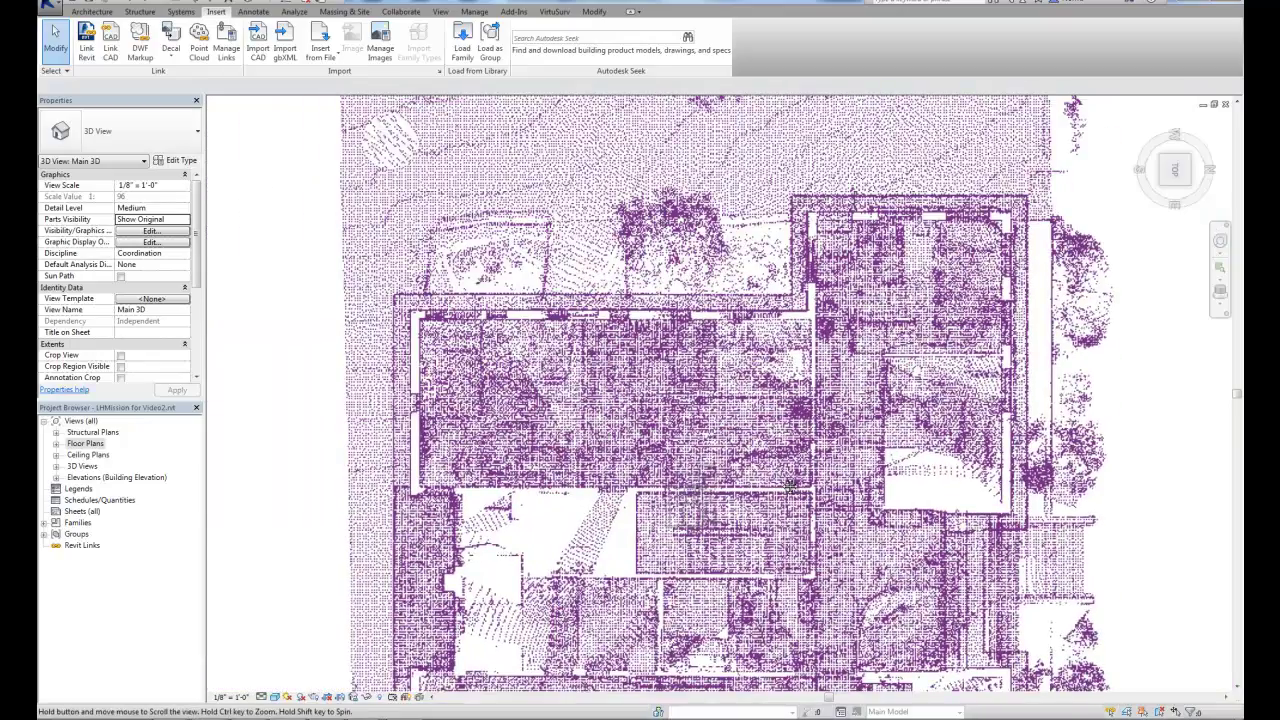
scroll(790, 487, up, 3)
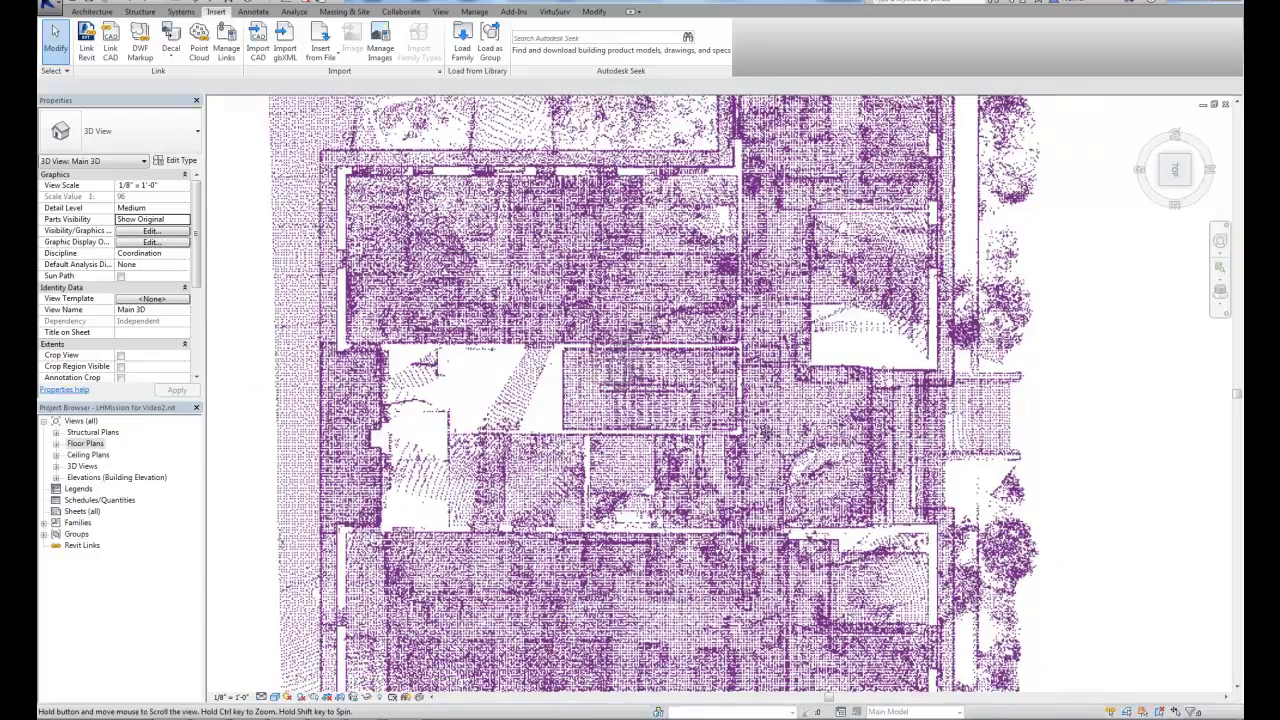
scroll(789, 494, up, 2)
scroll(789, 494, up, 4)
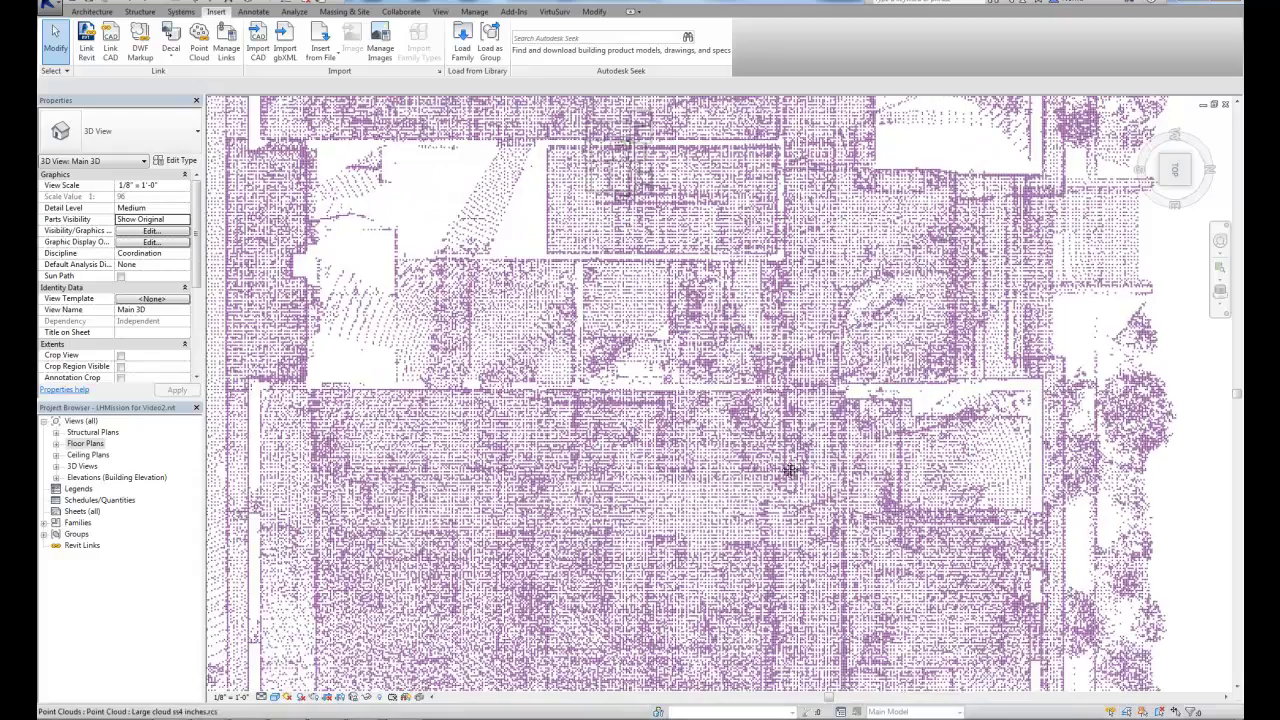
middle_drag(791, 466, 699, 302)
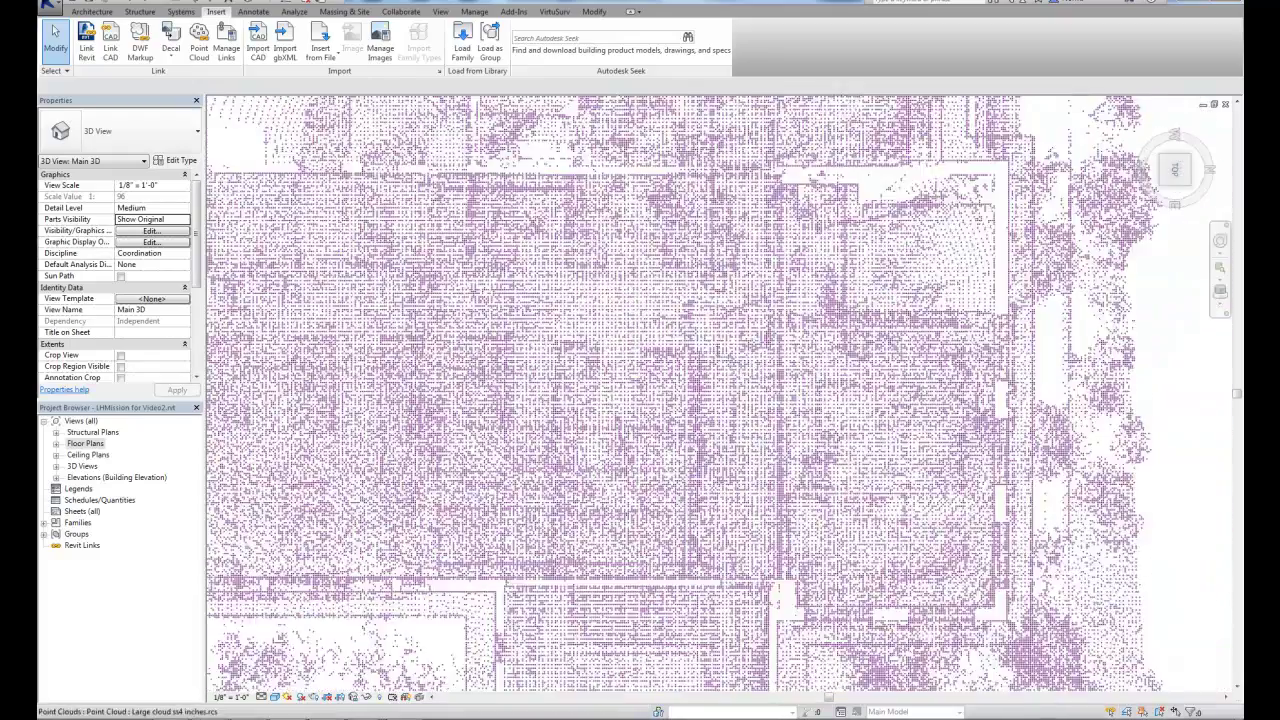
scroll(742, 460, down, 1)
middle_drag(742, 460, 666, 264)
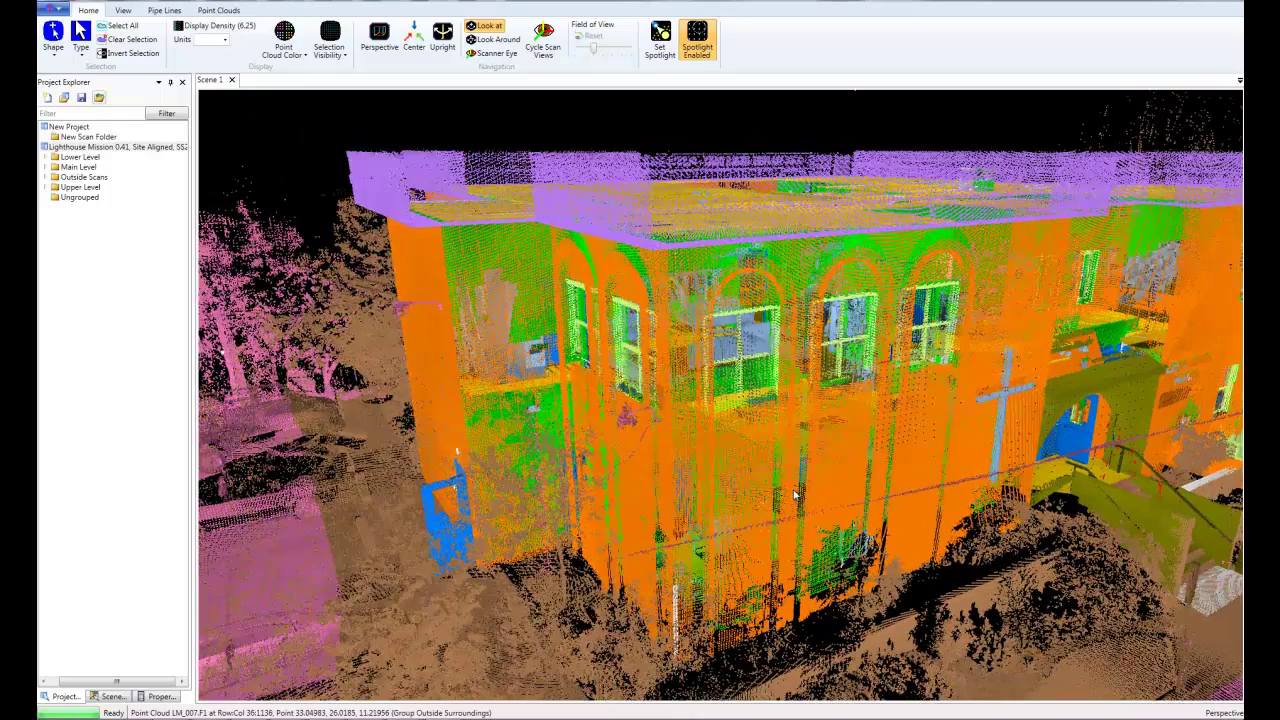
Switch to the scan project and inspect the colour-classified building cloud and its exterior and interior wall groups from several angles
drag(795, 495, 1032, 527)
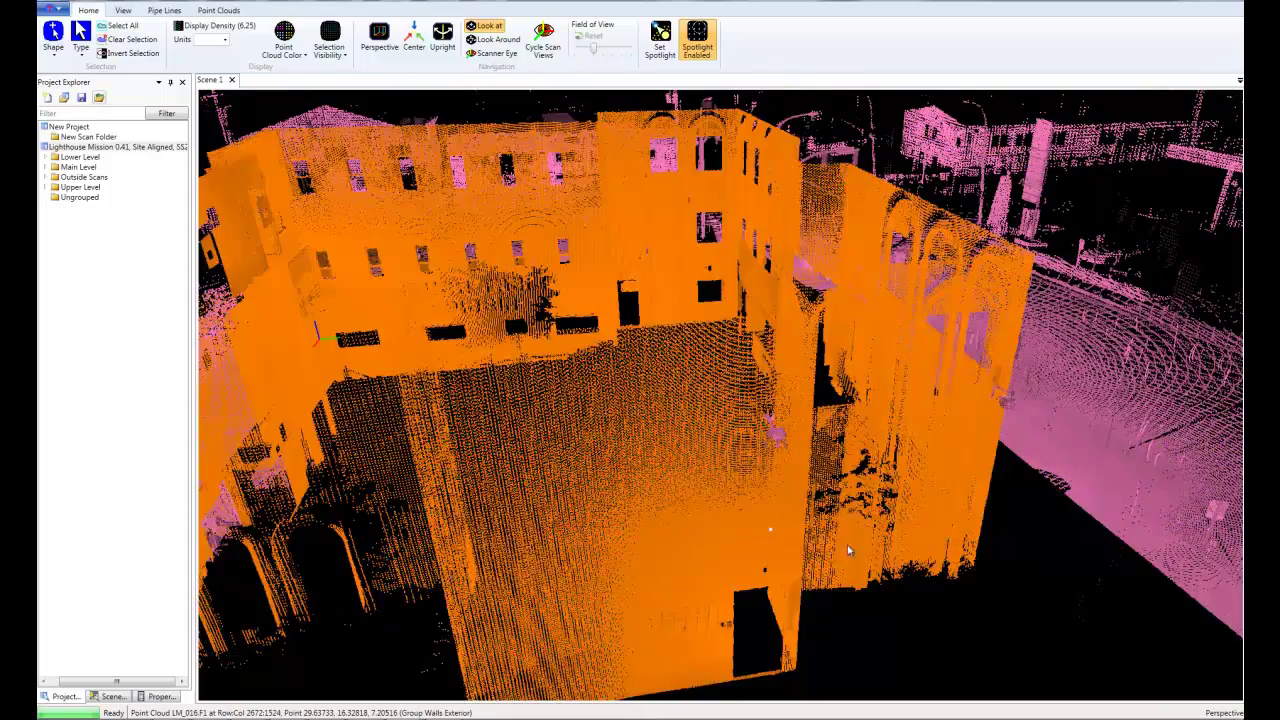
drag(926, 563, 731, 620)
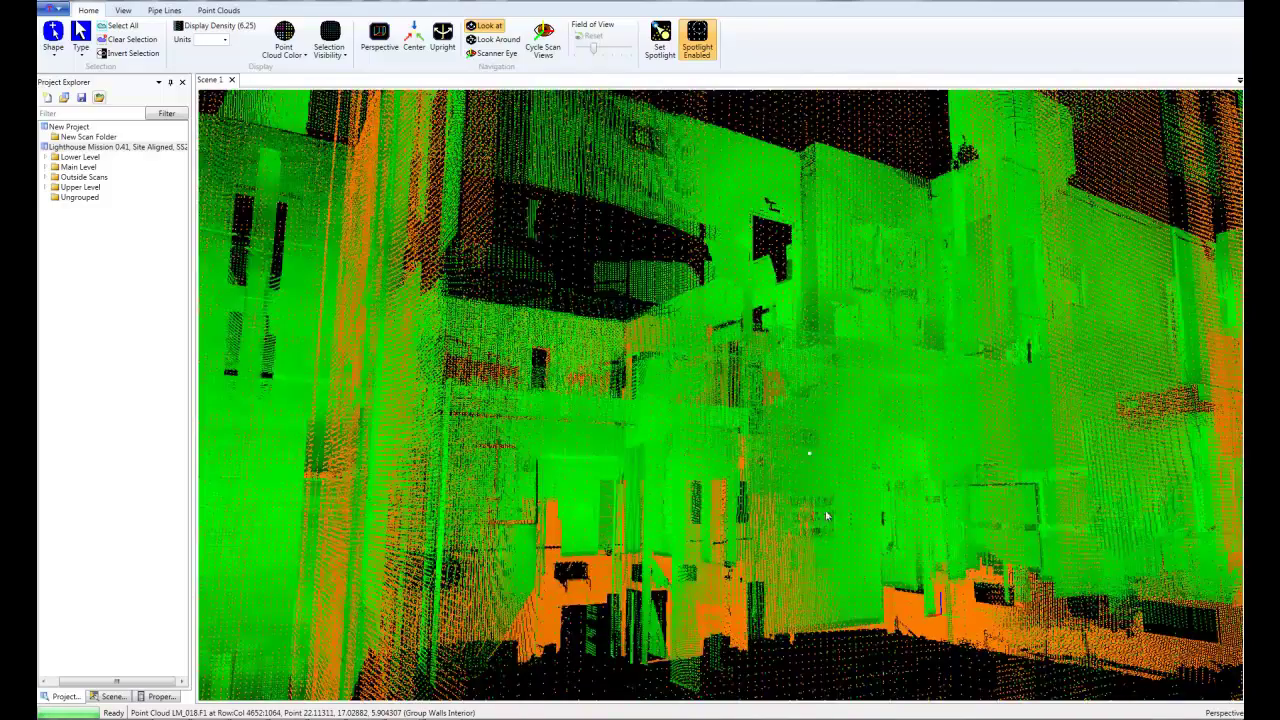
scroll(827, 516, down, 5)
drag(827, 516, 692, 595)
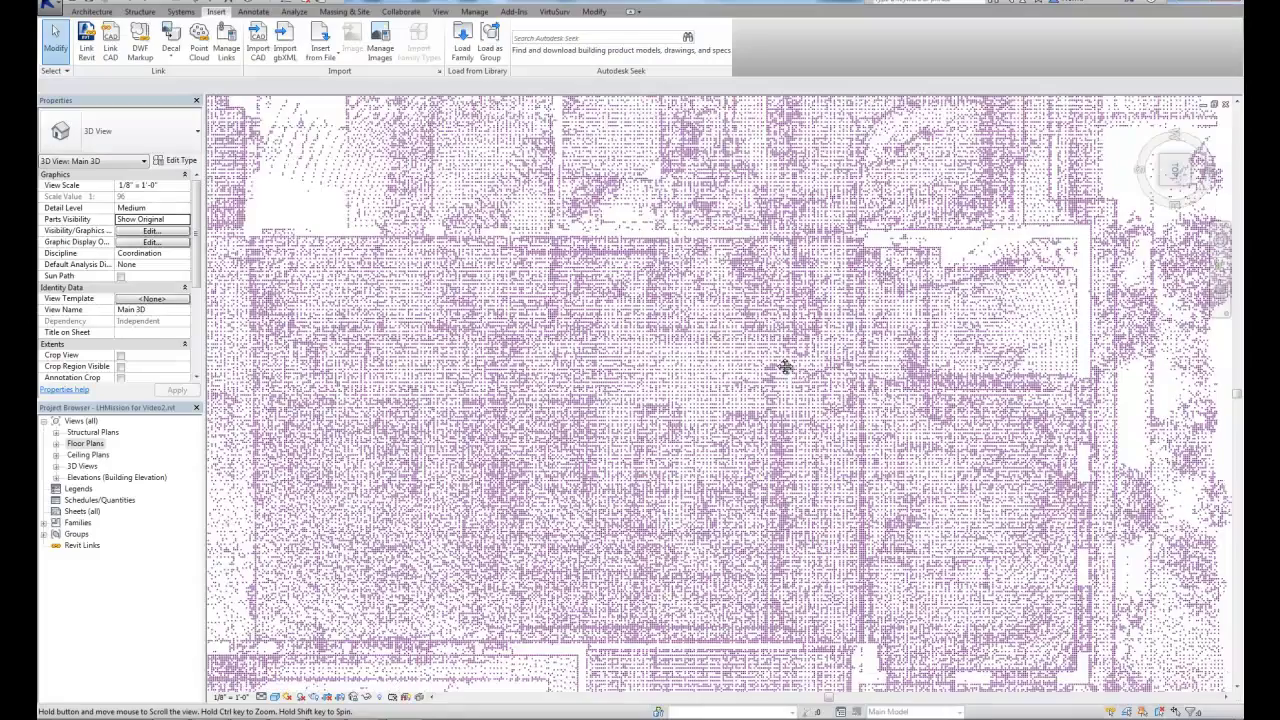
Back in Revit, compare the full cloud with the Walls Only - SS4 Inches cloud, following the wall outlines around both stairwells
scroll(700, 320, up, 5)
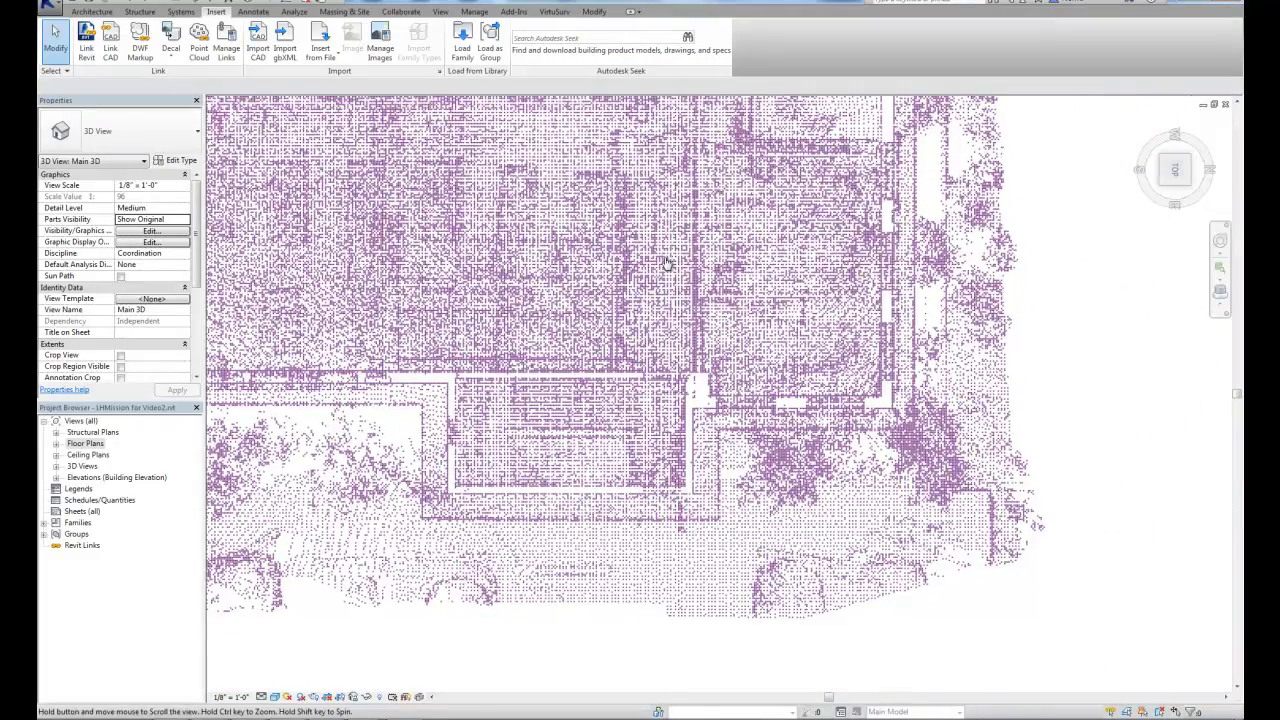
middle_drag(667, 264, 693, 293)
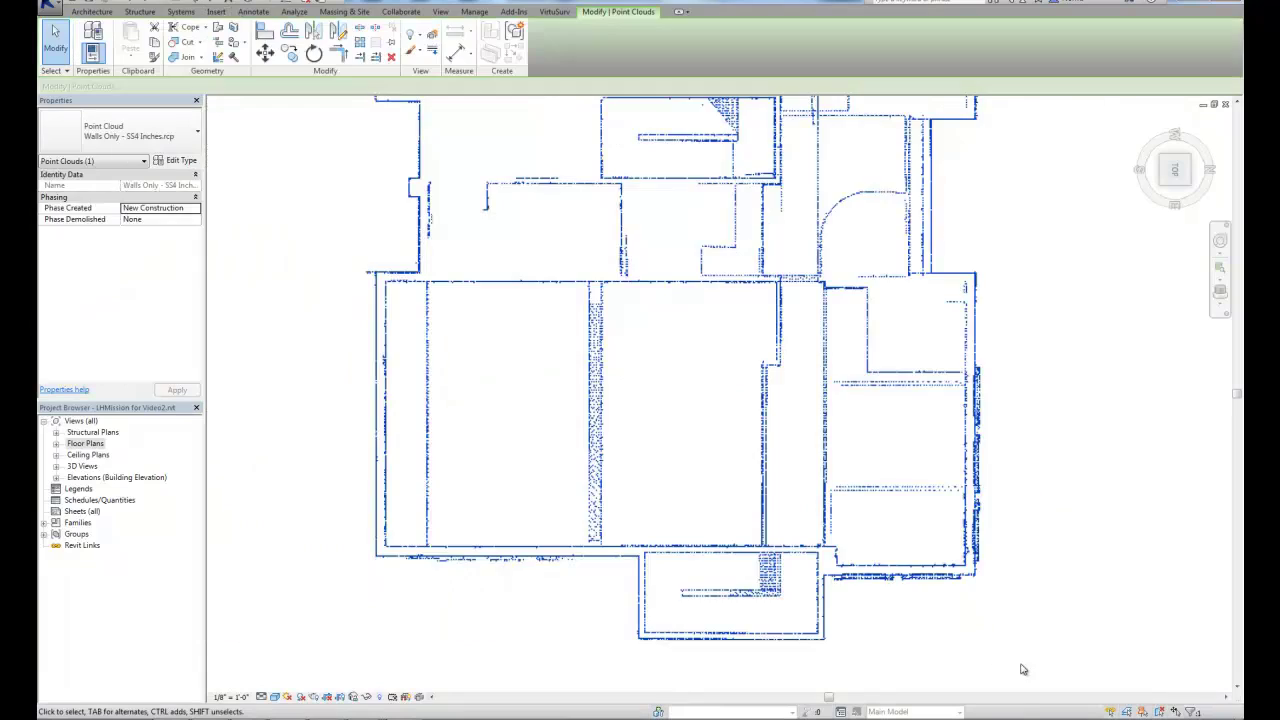
scroll(947, 643, up, 2)
middle_drag(757, 617, 900, 551)
scroll(829, 472, up, 1)
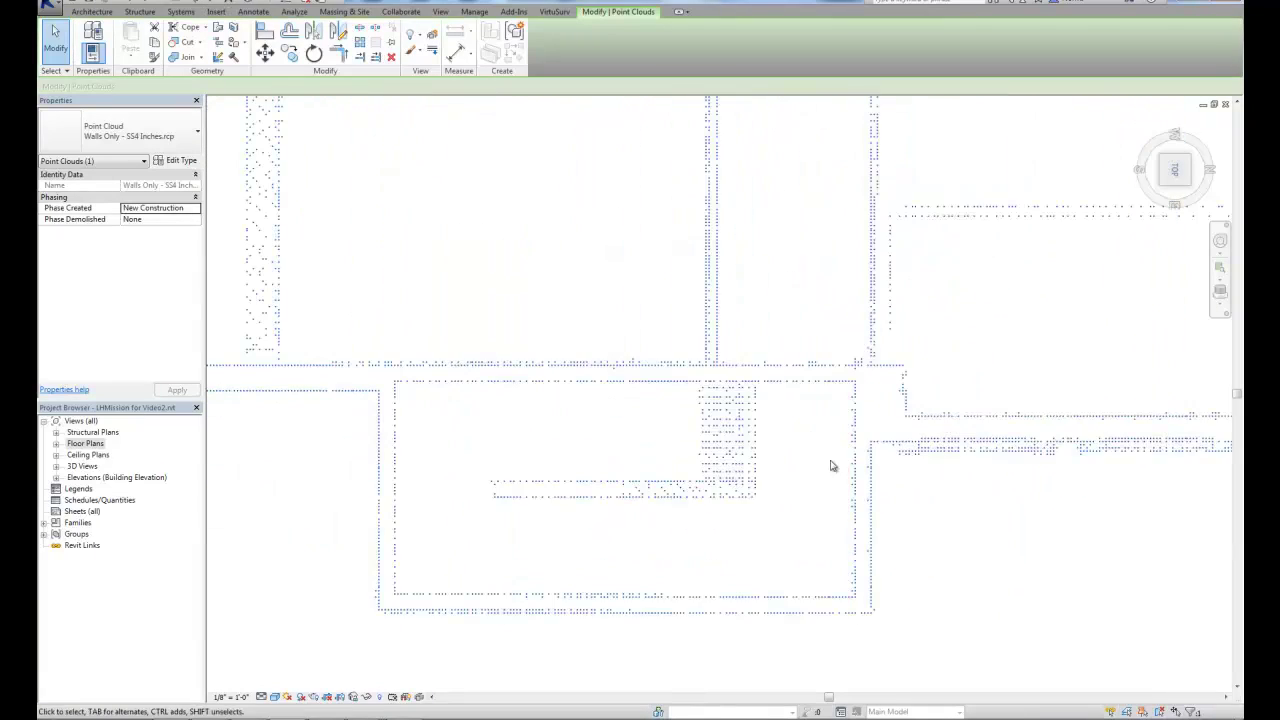
middle_drag(828, 473, 850, 424)
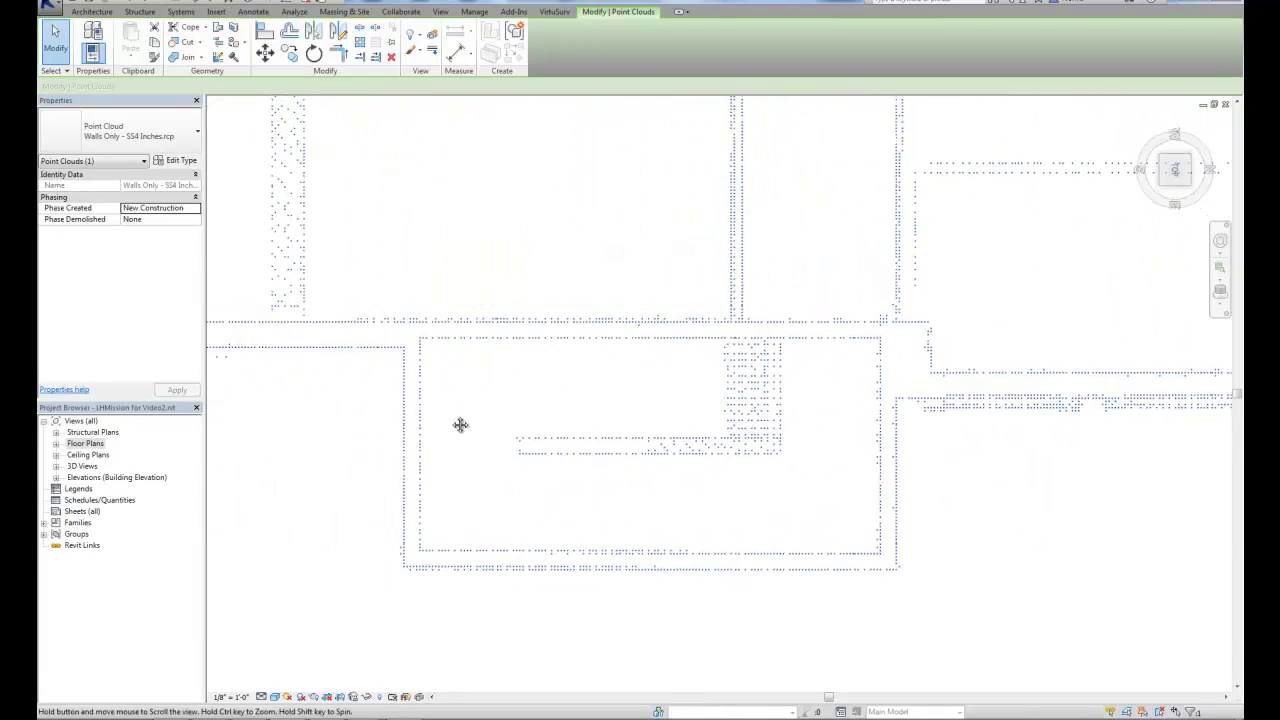
middle_drag(457, 423, 723, 656)
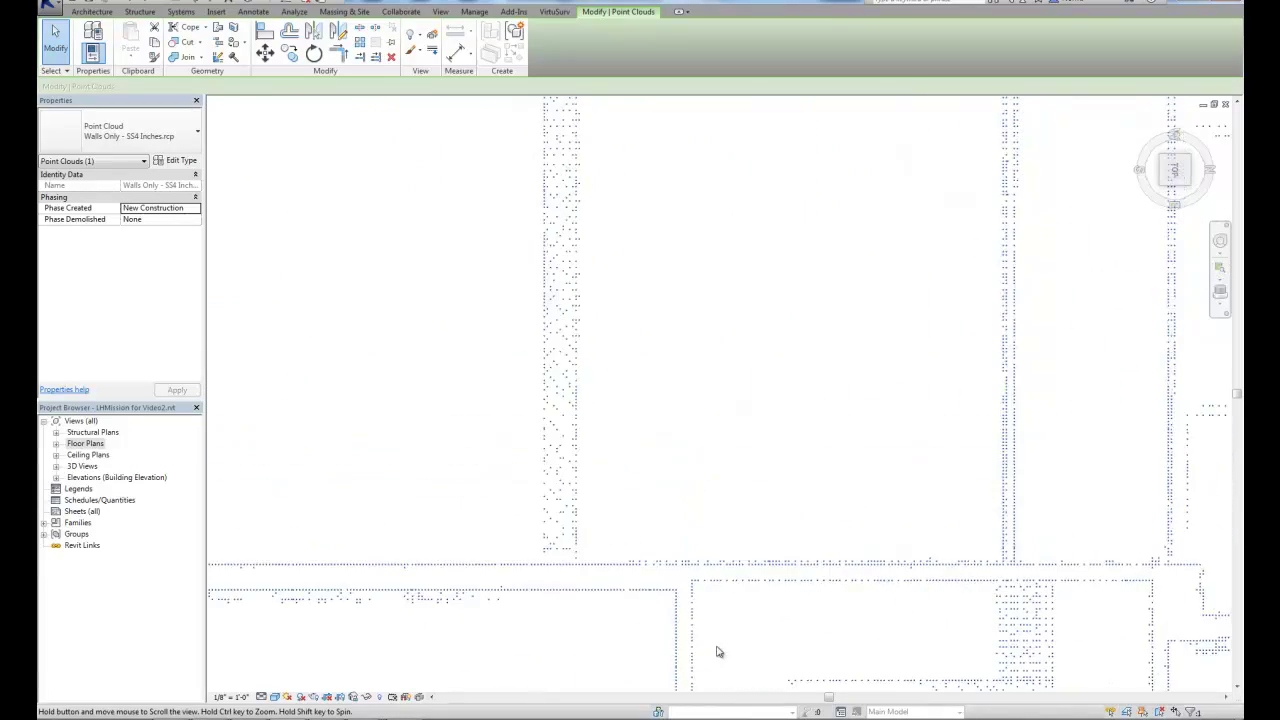
middle_drag(806, 332, 758, 553)
scroll(762, 415, down, 2)
middle_drag(743, 334, 715, 570)
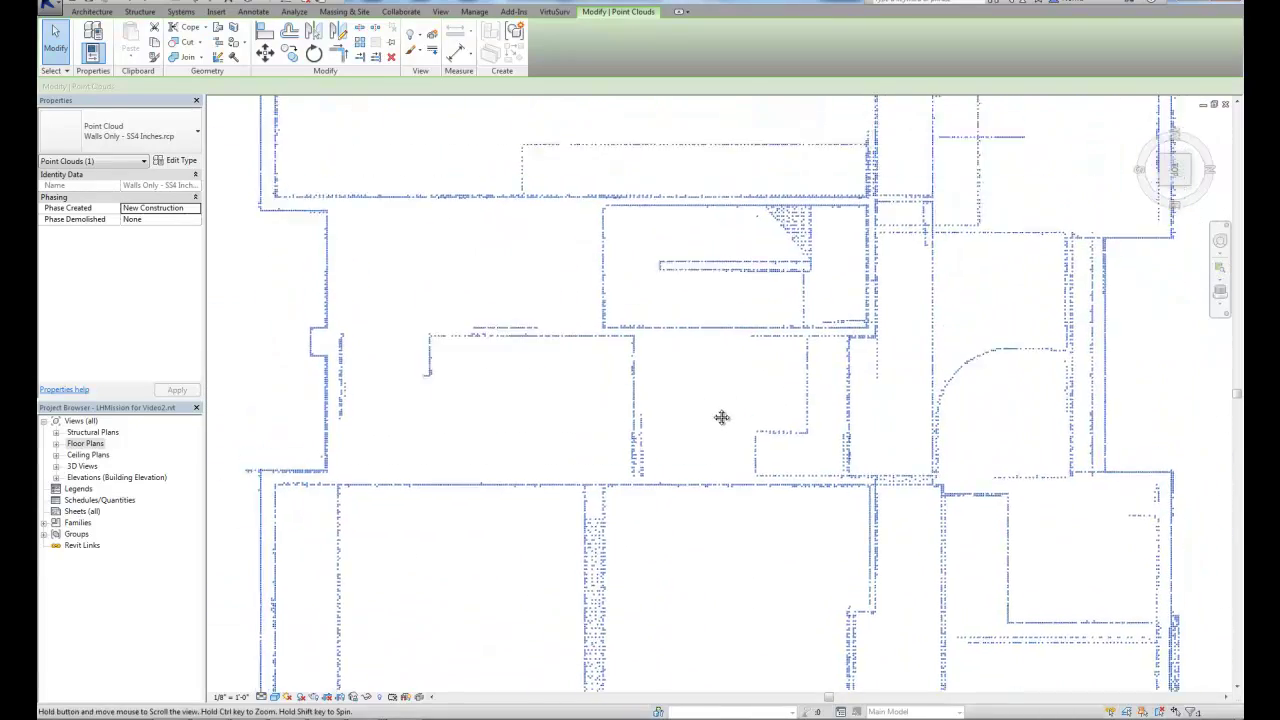
middle_drag(723, 417, 626, 563)
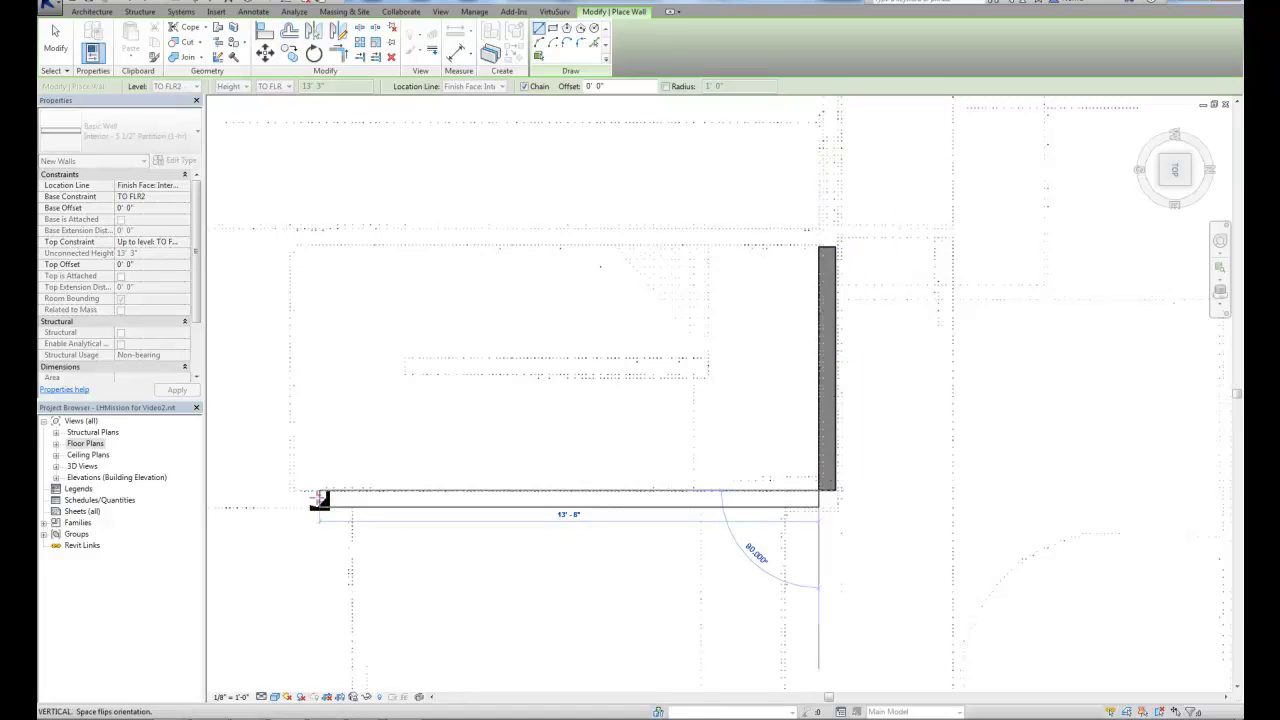
Trace the stair room's long wall and its adjoining side wall, about 6' 8" long, over the points with the 5 1/2" interior partition
click(287, 497)
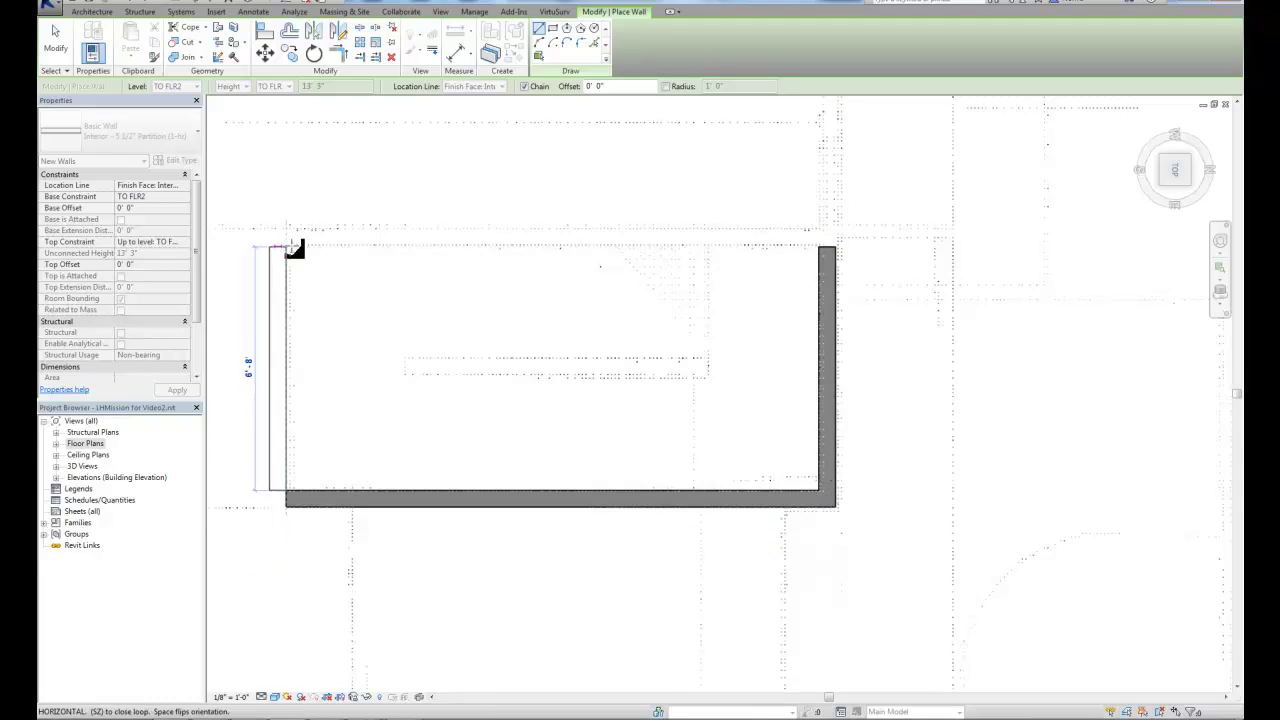
click(290, 248)
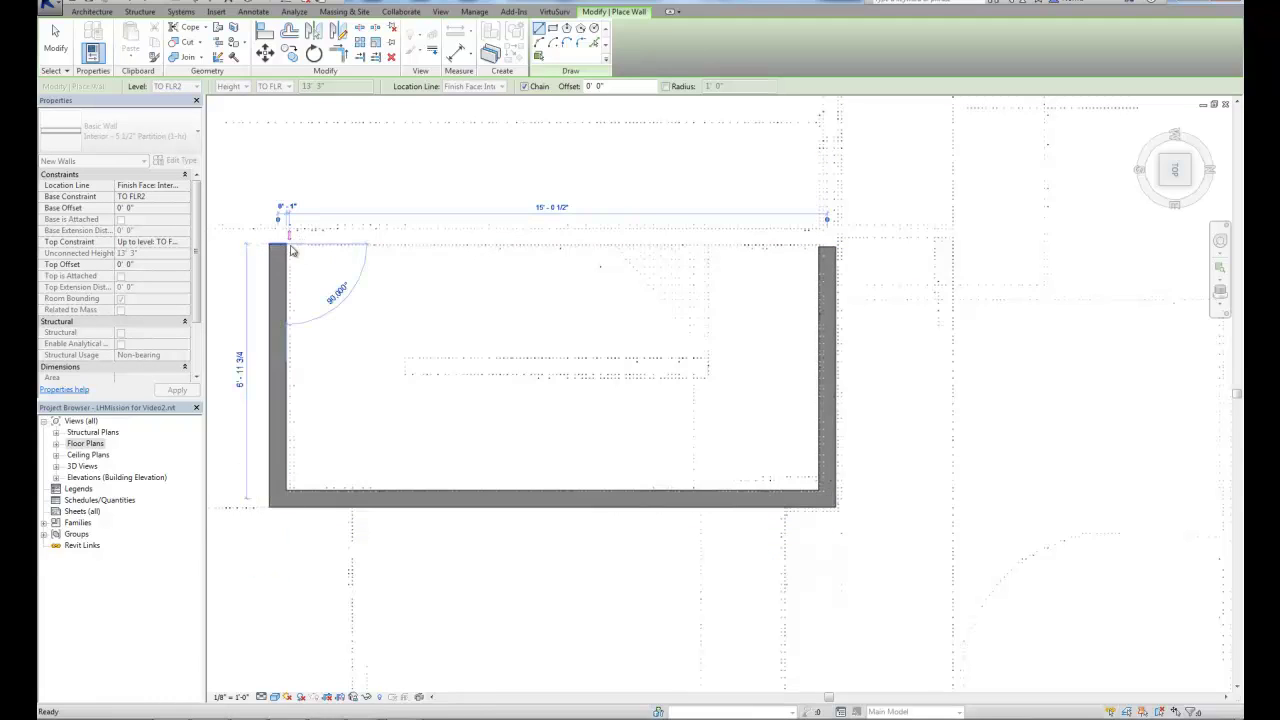
key(Escape)
middle_drag(466, 377, 634, 320)
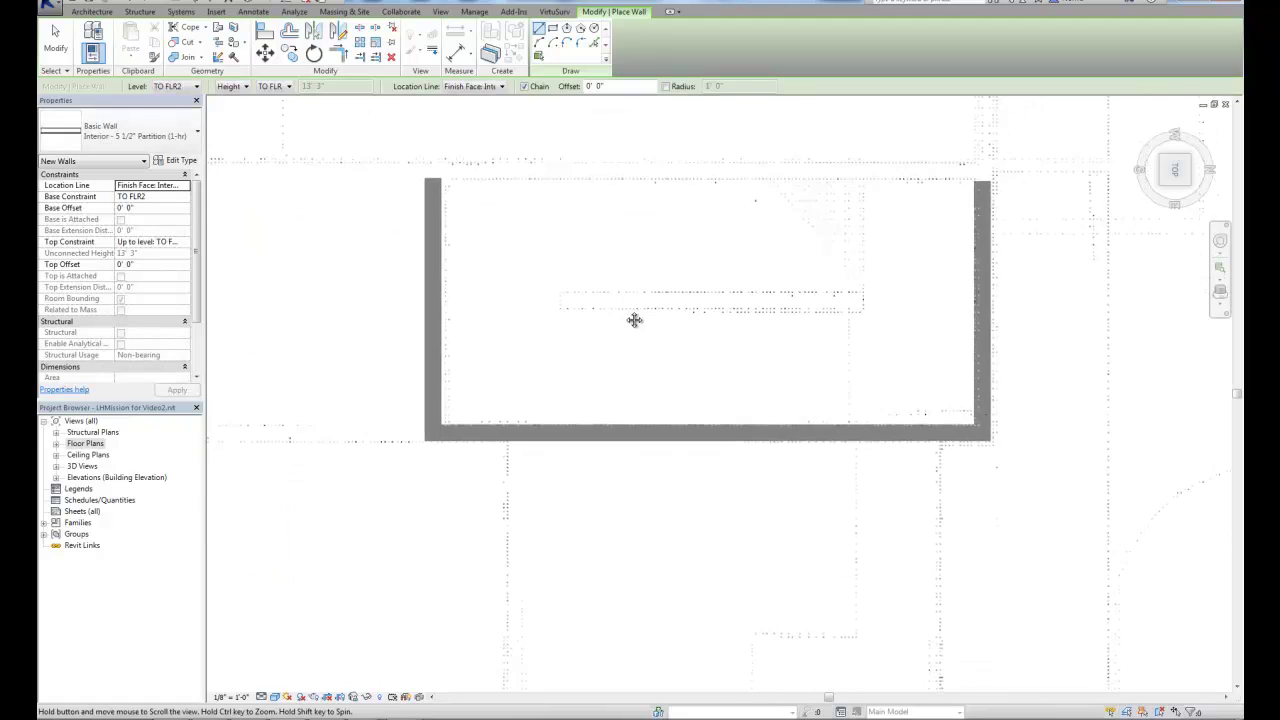
scroll(694, 528, down, 3)
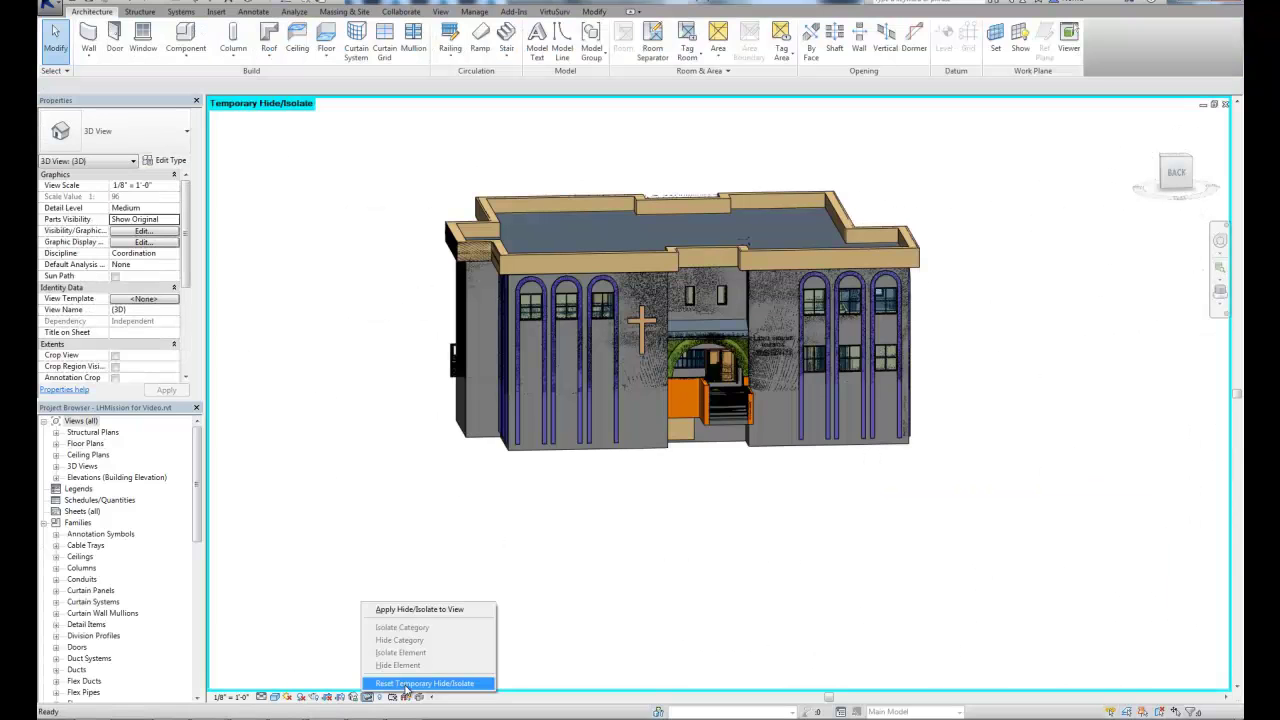
Reset the temporary hide/isolate and pull the section box's side face in to cut through the end windows, exposing the building's interior
click(430, 683)
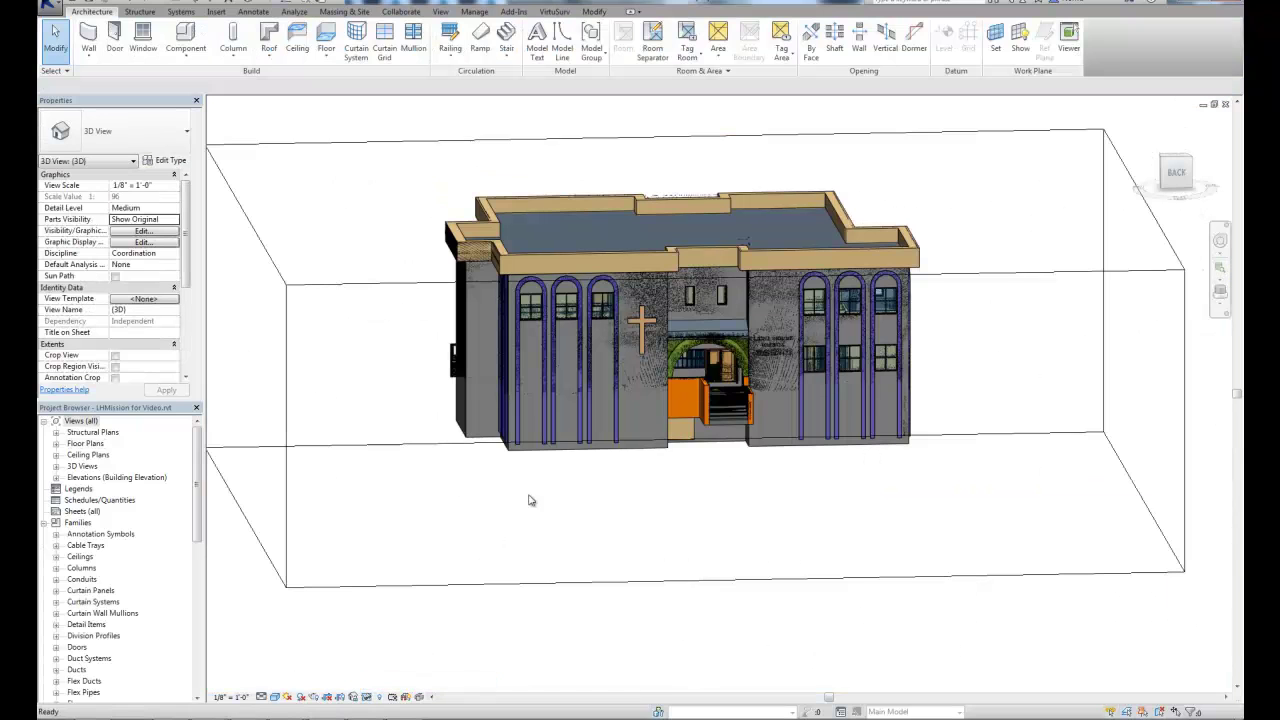
click(1185, 315)
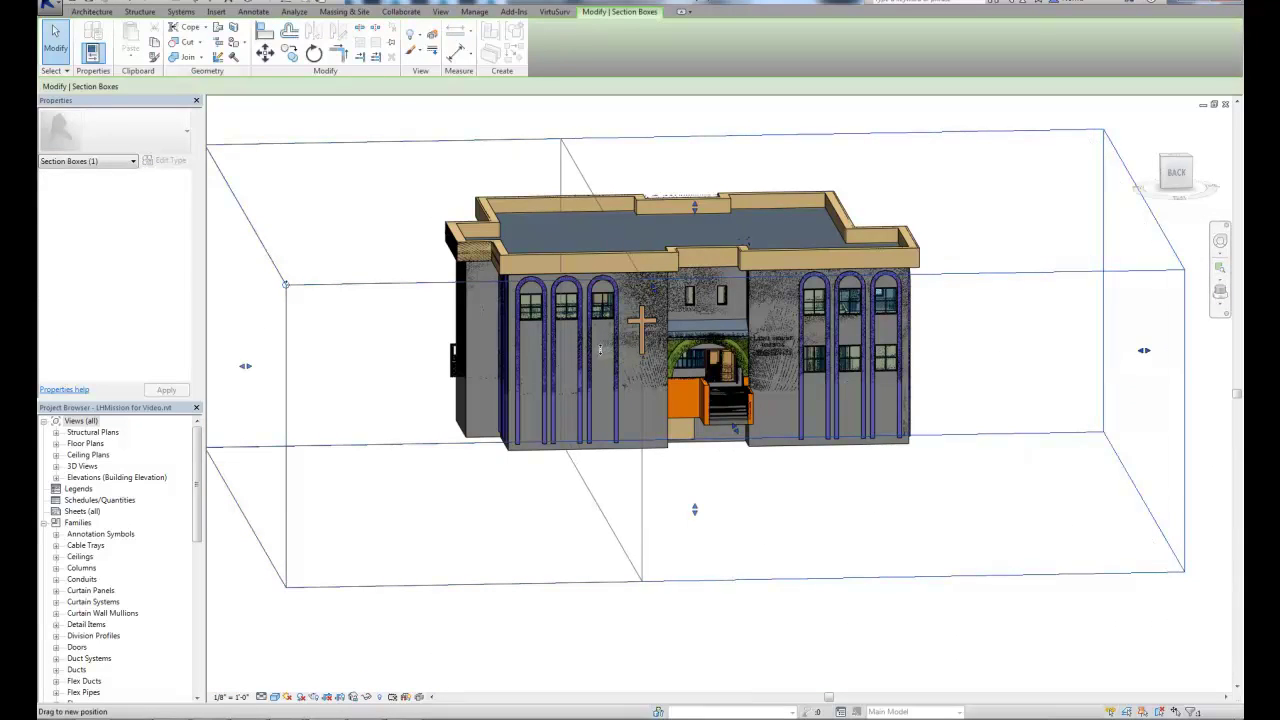
drag(600, 350, 550, 352)
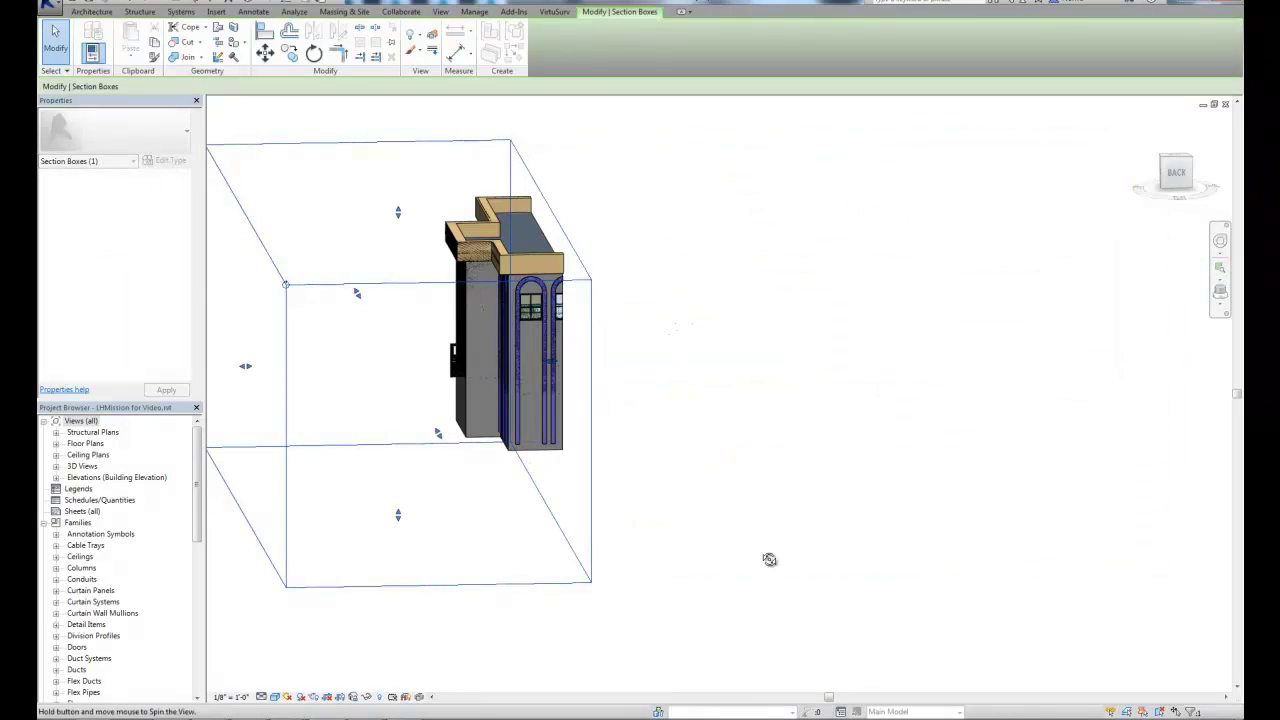
shift+middle_drag(769, 559, 683, 413)
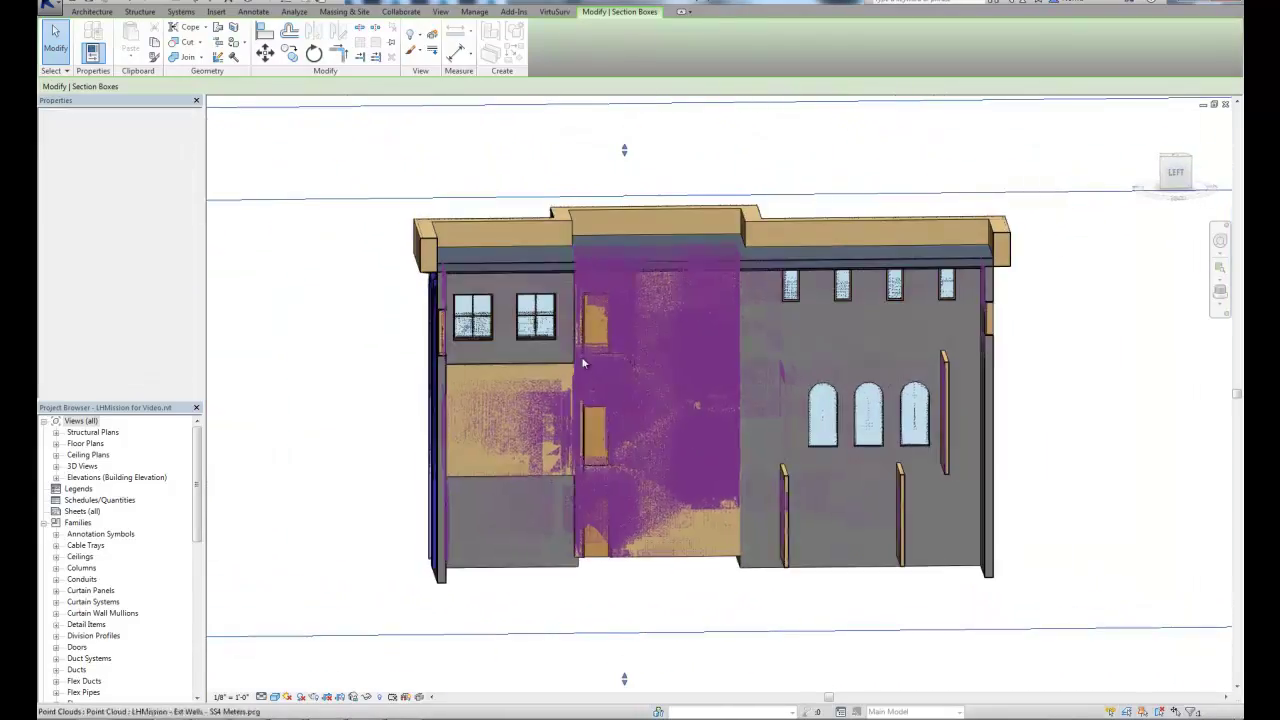
scroll(570, 350, up, 2)
shift+middle_drag(592, 412, 790, 455)
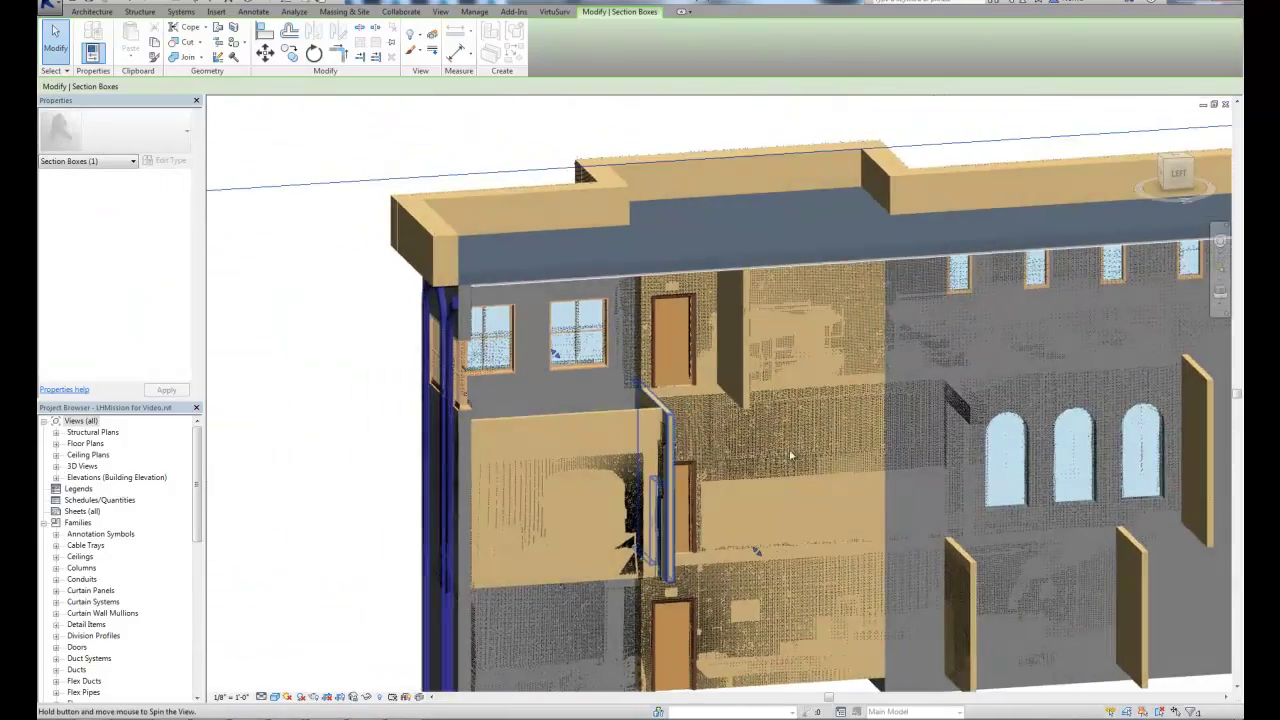
Move the section box's cut face outward in stages past the interior stairs to expose the floors and doors, and deselect the box
scroll(1096, 238, down, 2)
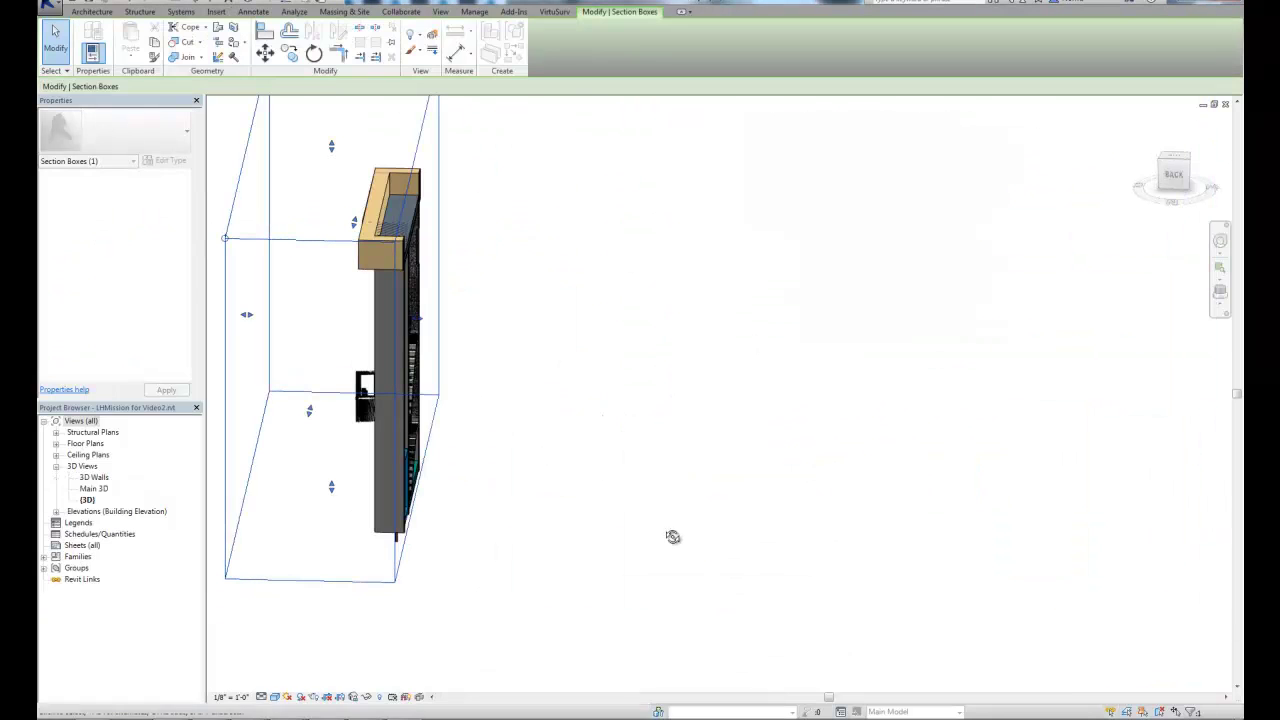
shift+middle_drag(674, 534, 795, 574)
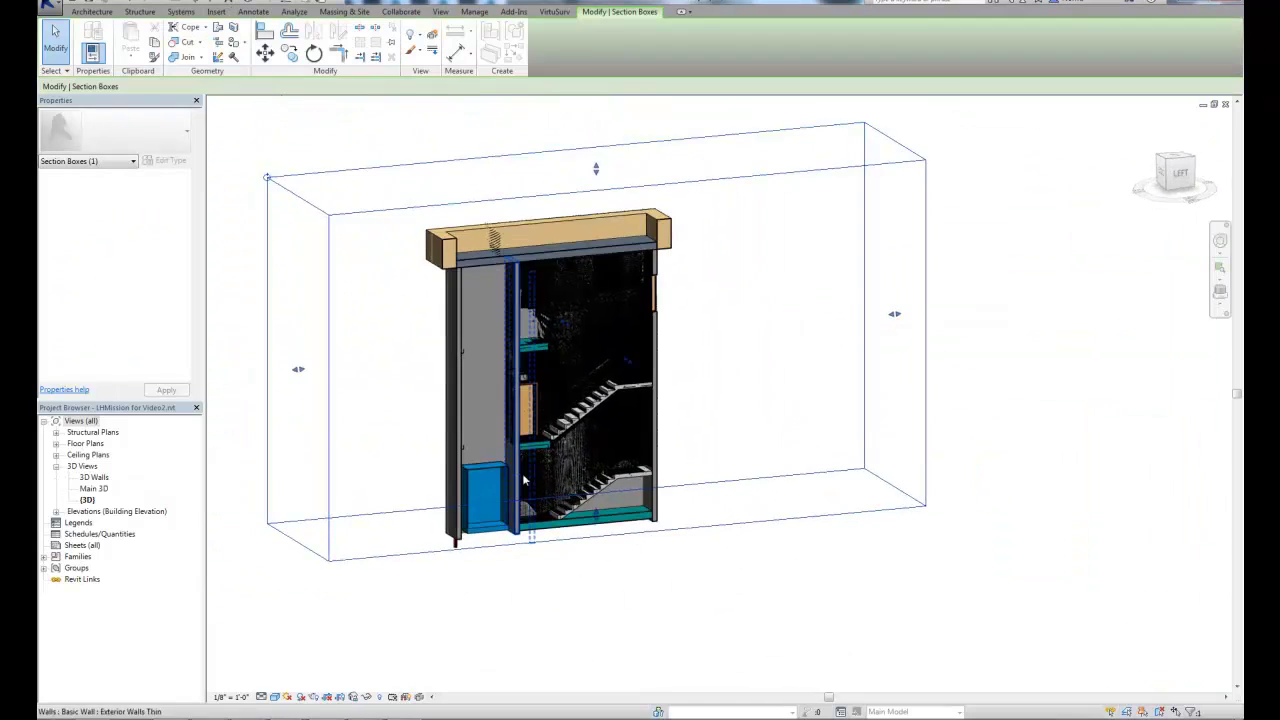
scroll(523, 480, up, 2)
shift+middle_drag(685, 530, 700, 590)
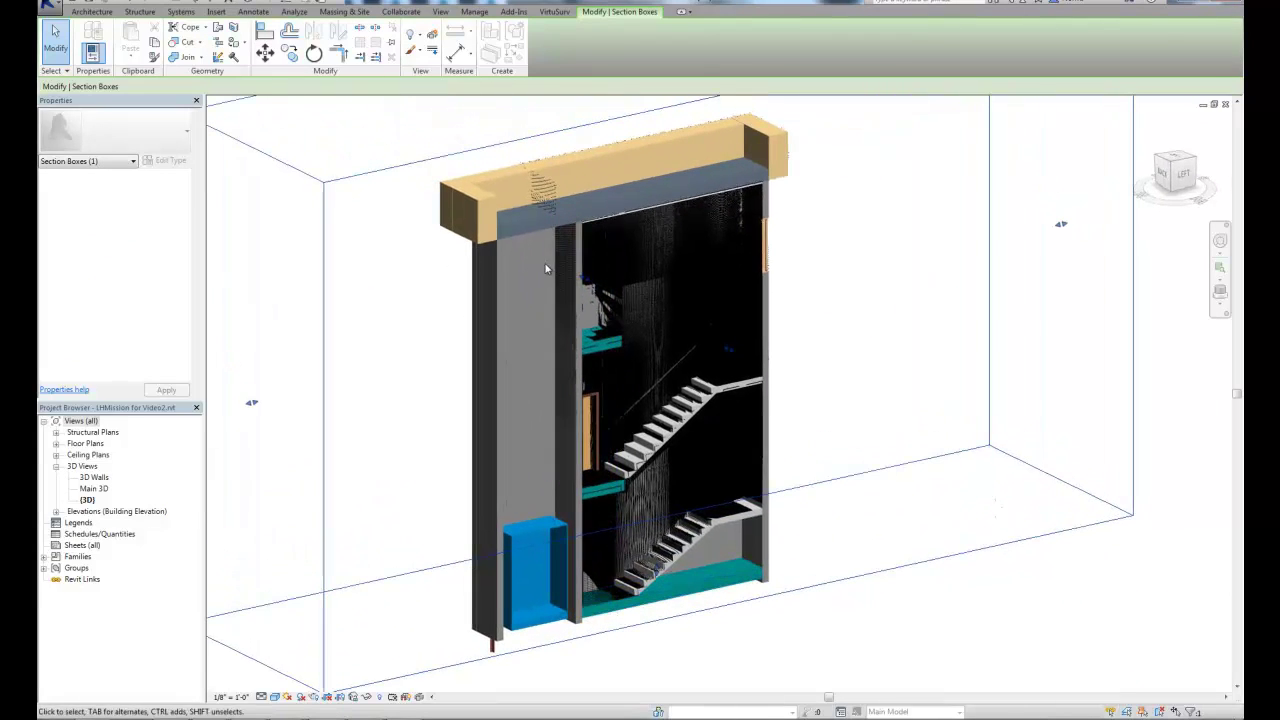
drag(727, 347, 748, 368)
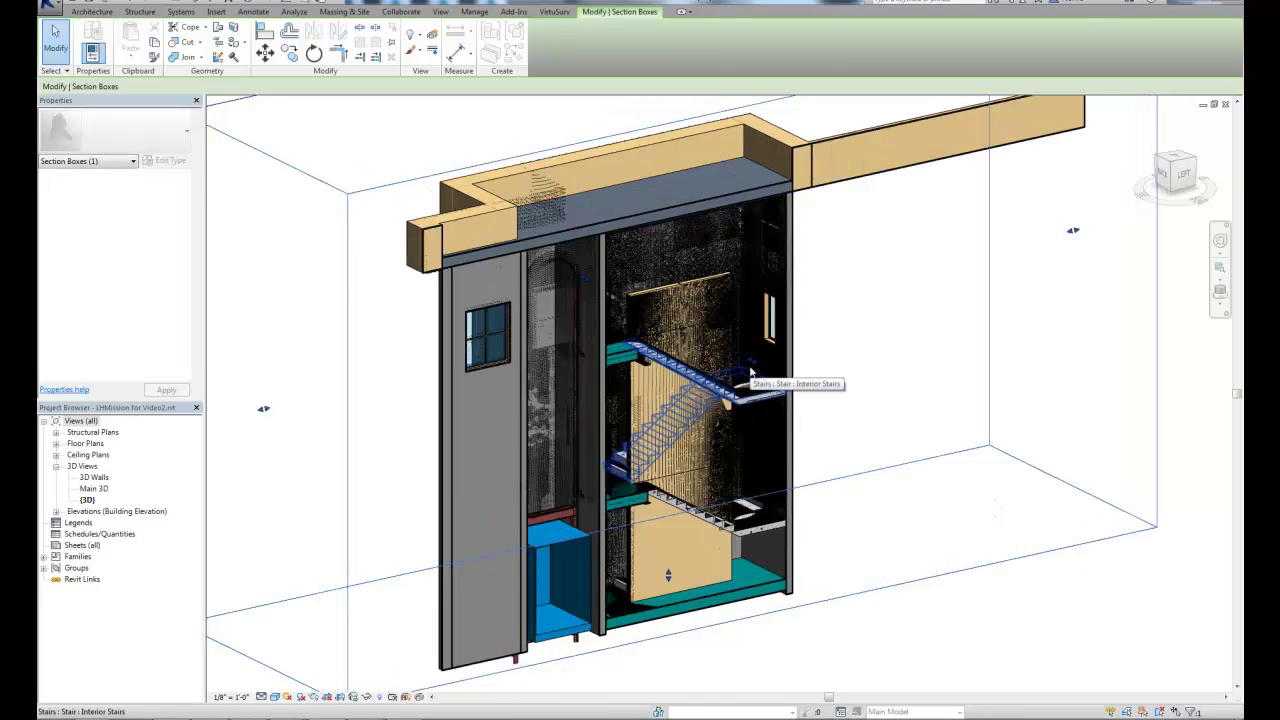
drag(754, 362, 779, 374)
shift+middle_drag(785, 404, 640, 375)
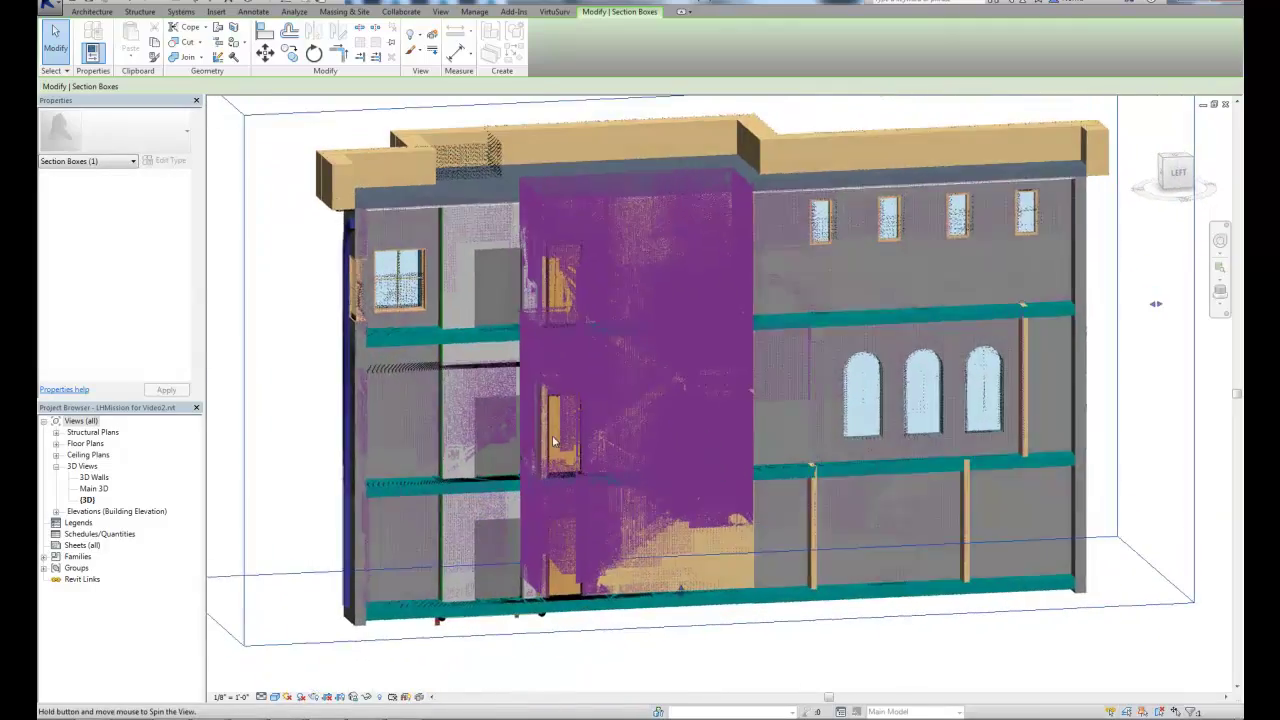
click(288, 358)
scroll(285, 360, up, 3)
shift+middle_drag(571, 443, 582, 475)
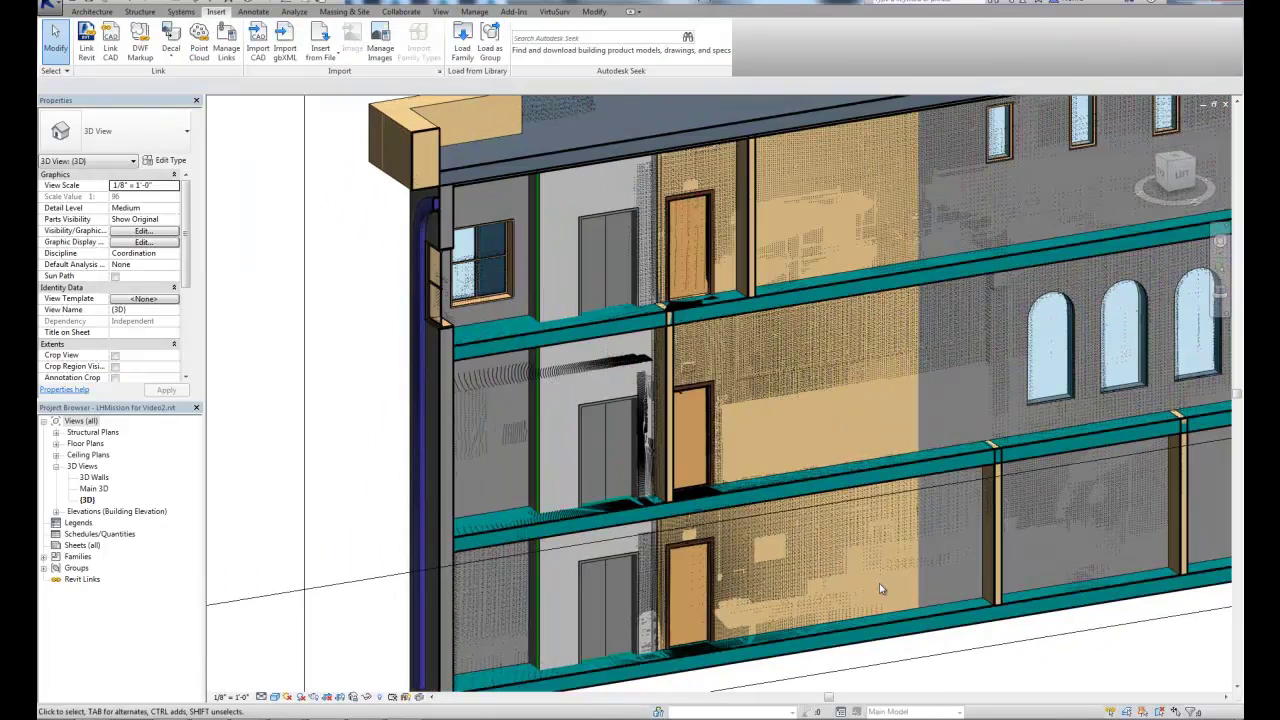